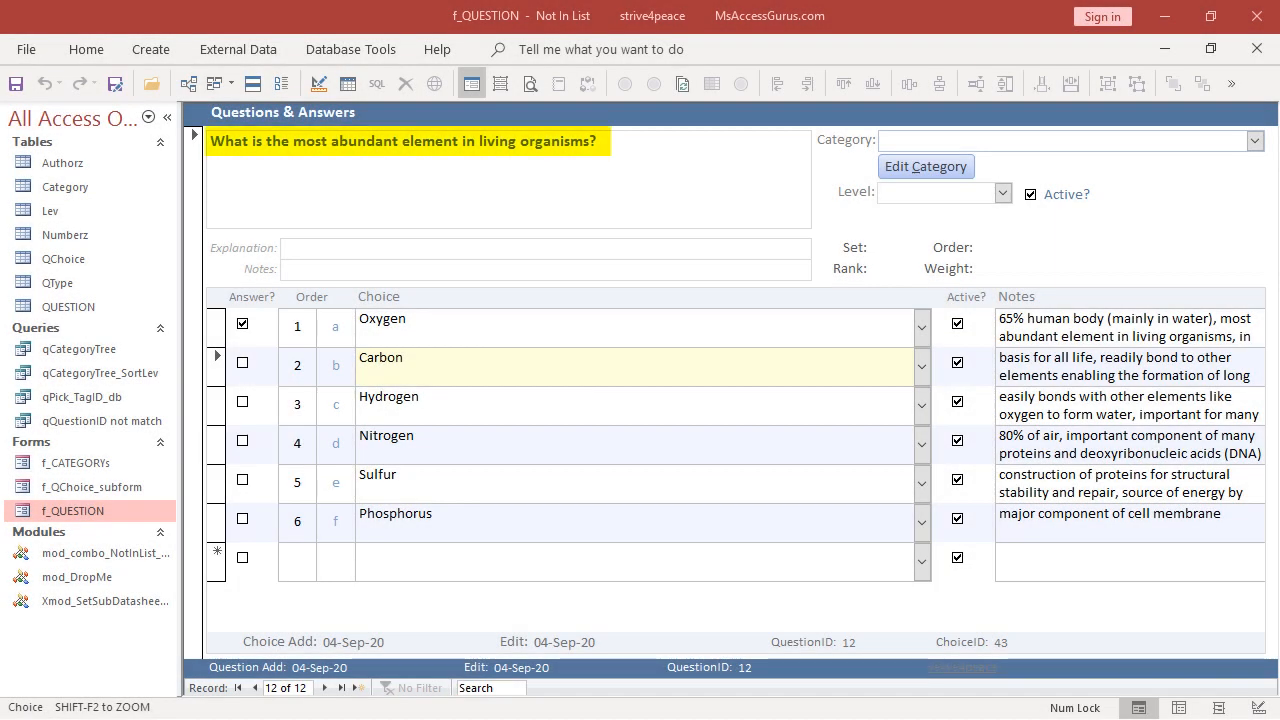
- Enter Organic Chemistry in the Category combo, confirm Yes in Add New Data, and verify it in the list
click(1120, 140)
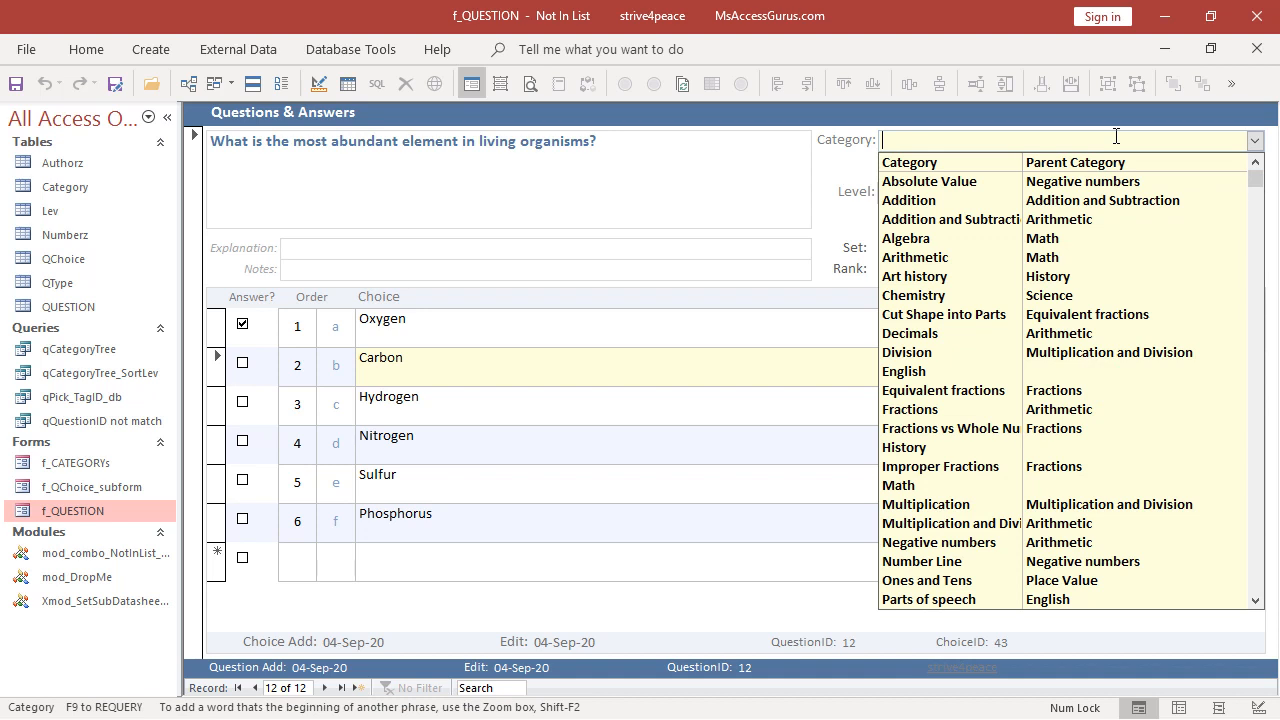
text(Organic Chemistry)
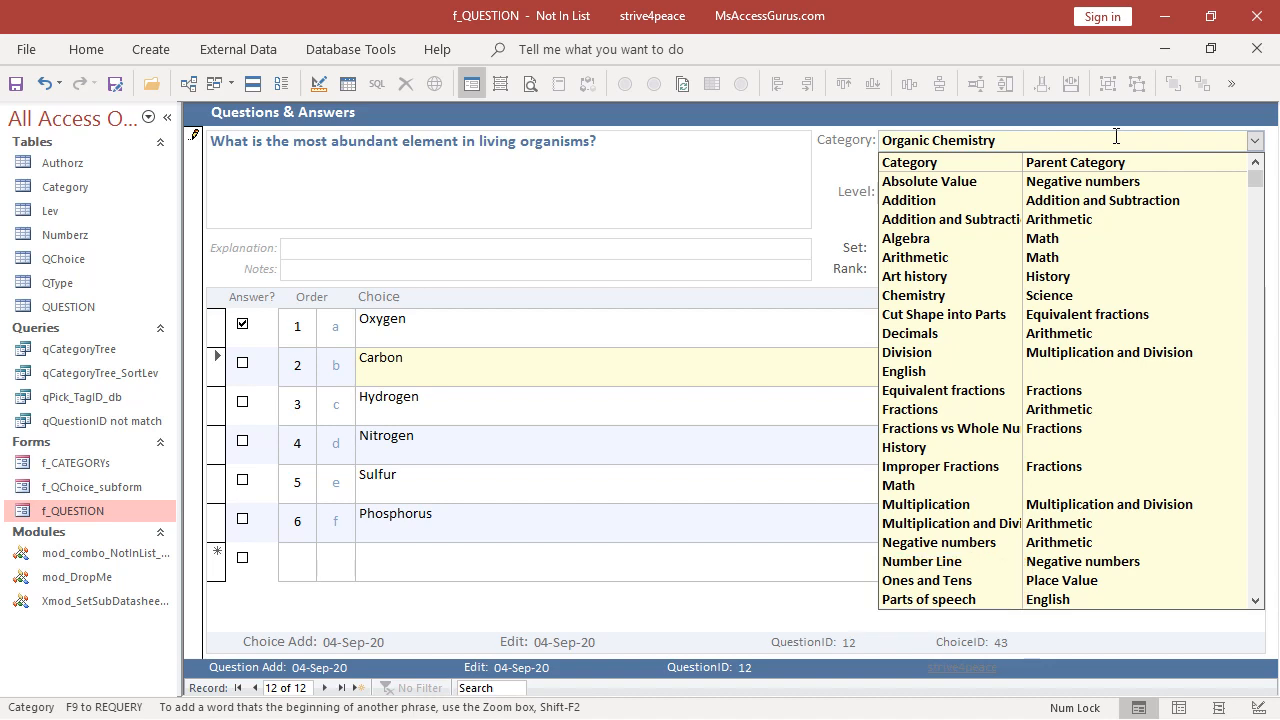
key(Return)
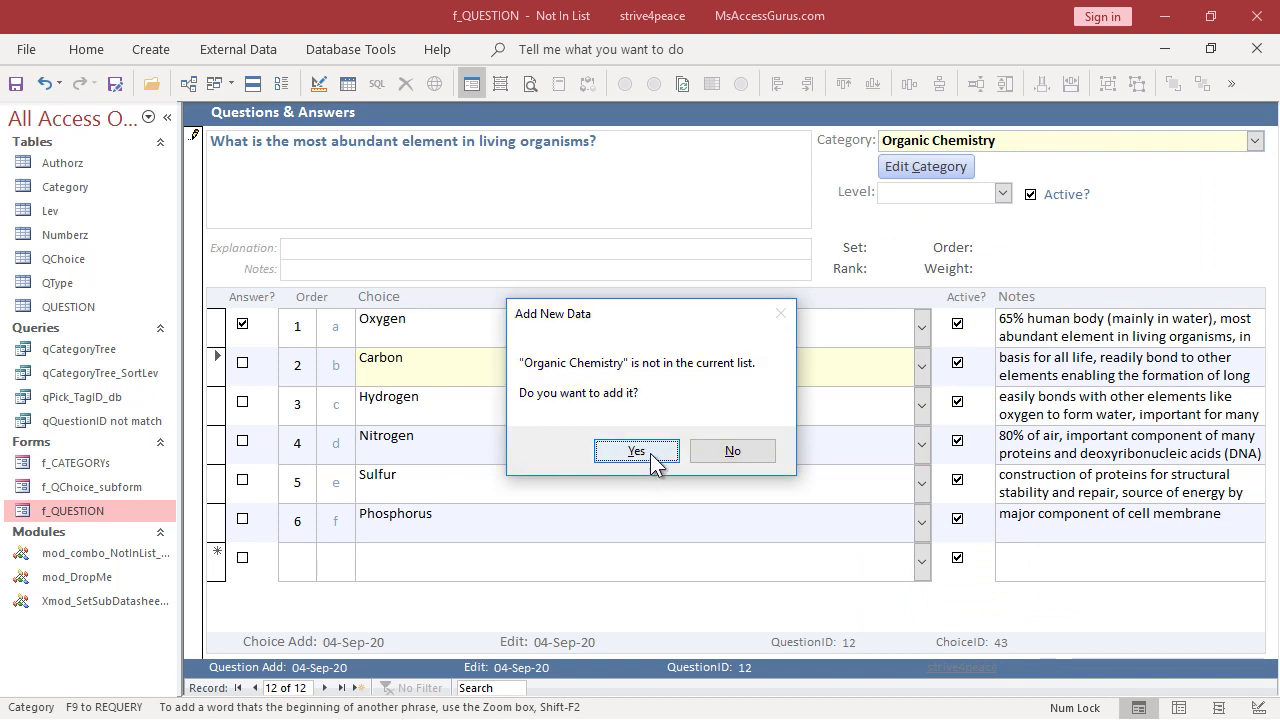
click(636, 451)
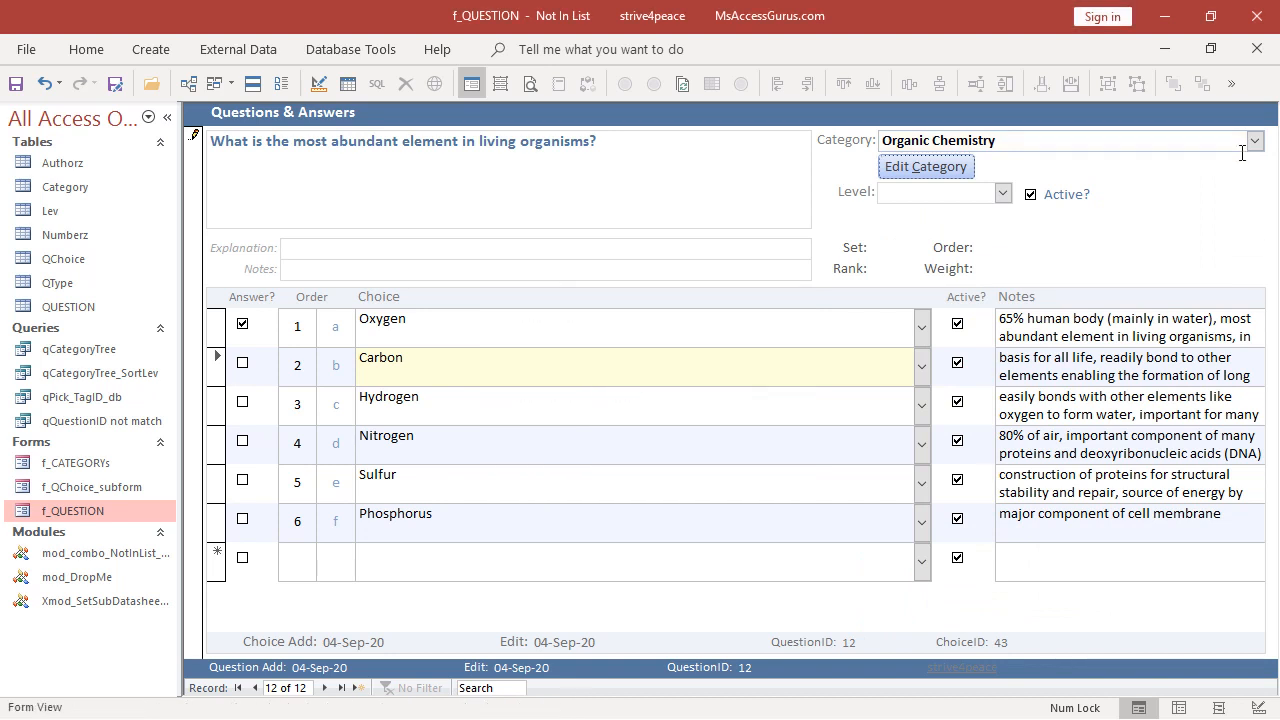
click(1255, 140)
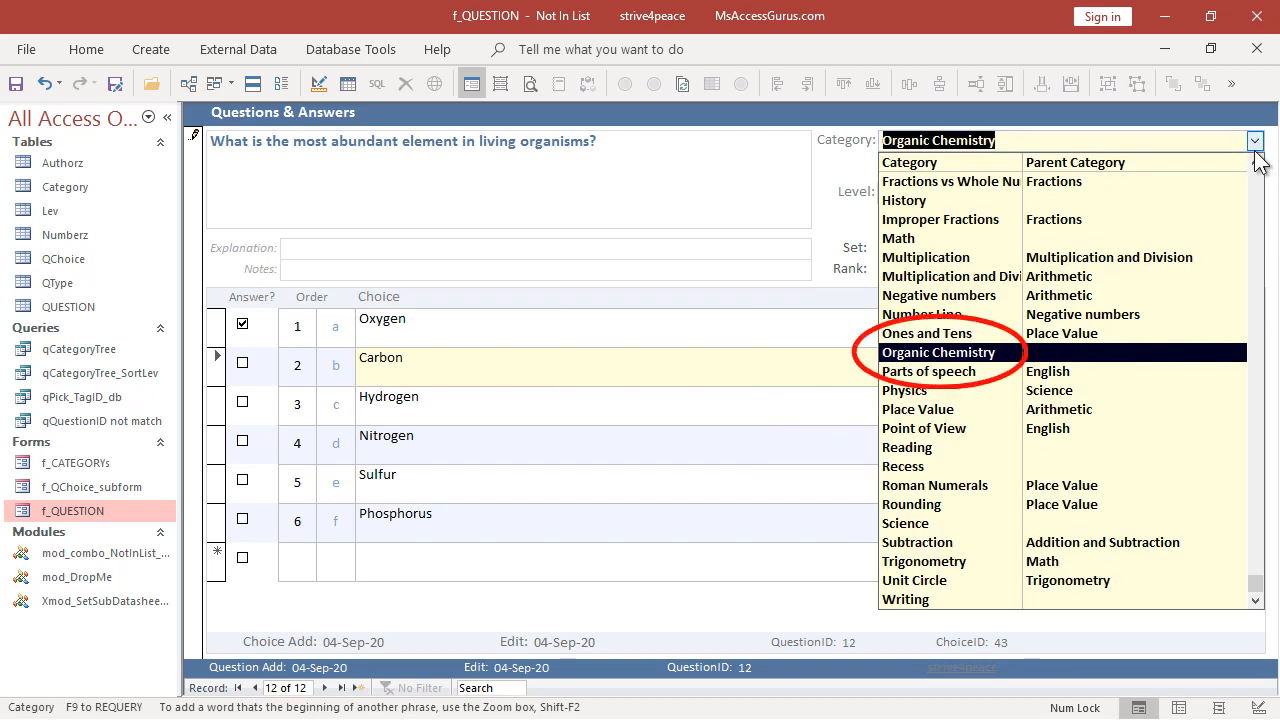
key(Escape)
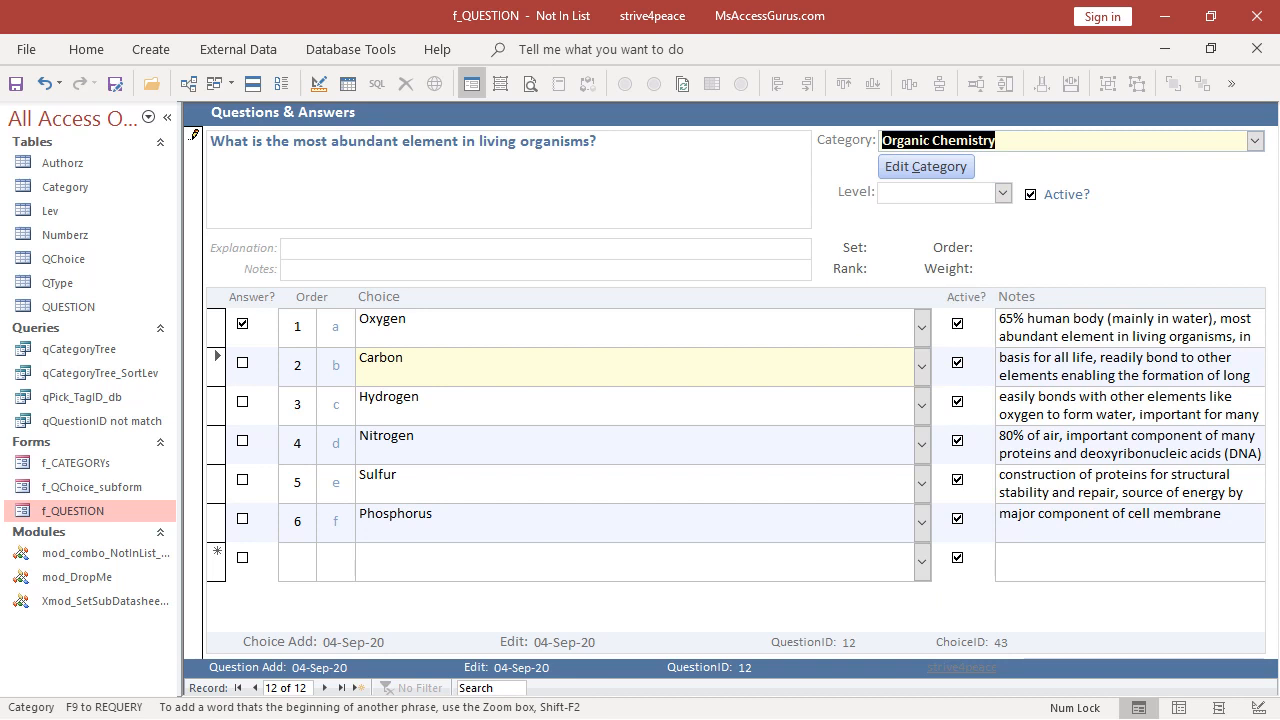
- Show the CategID combo box's Property Sheet in Design View on the Event tab
click(318, 83)
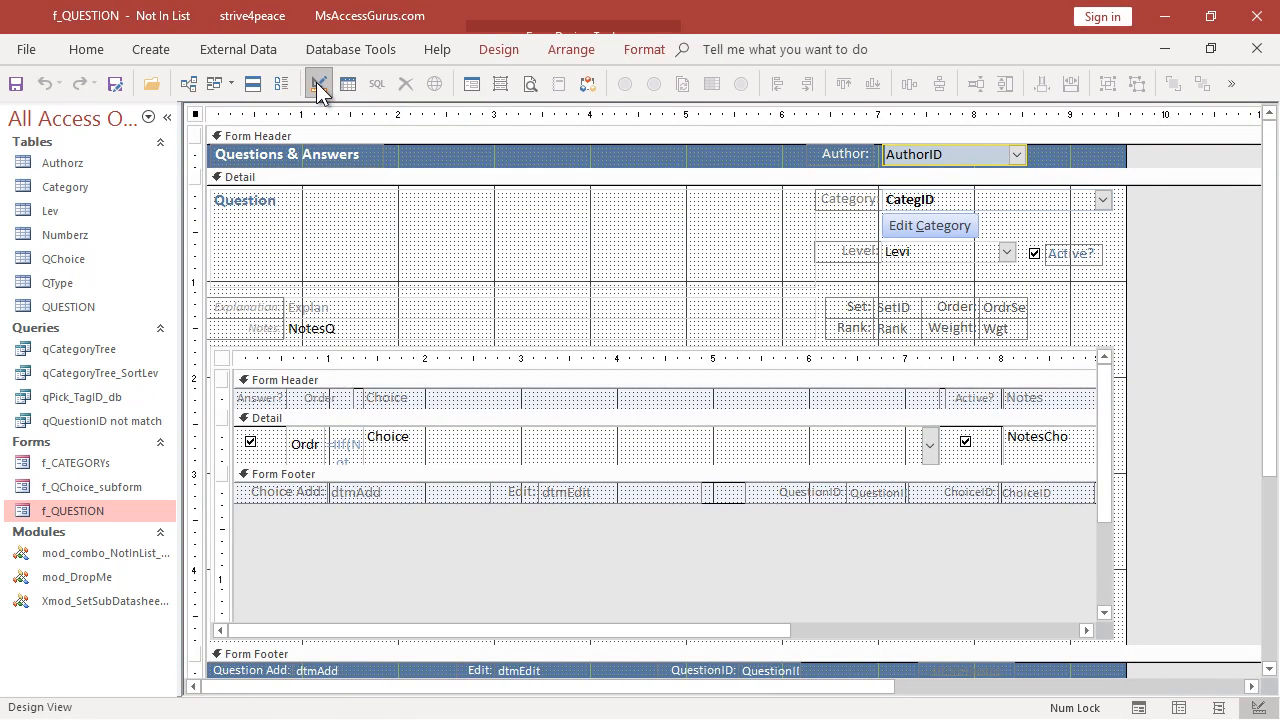
click(924, 205)
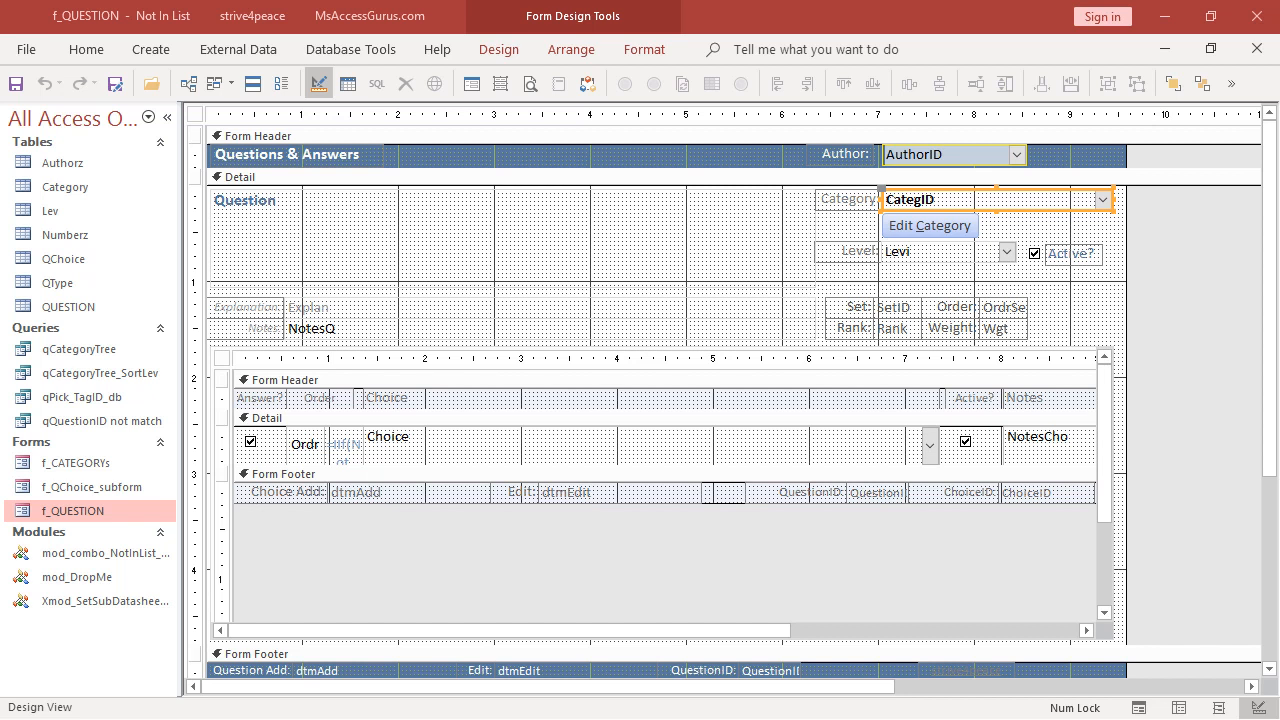
key(F4)
key(shift+F2)
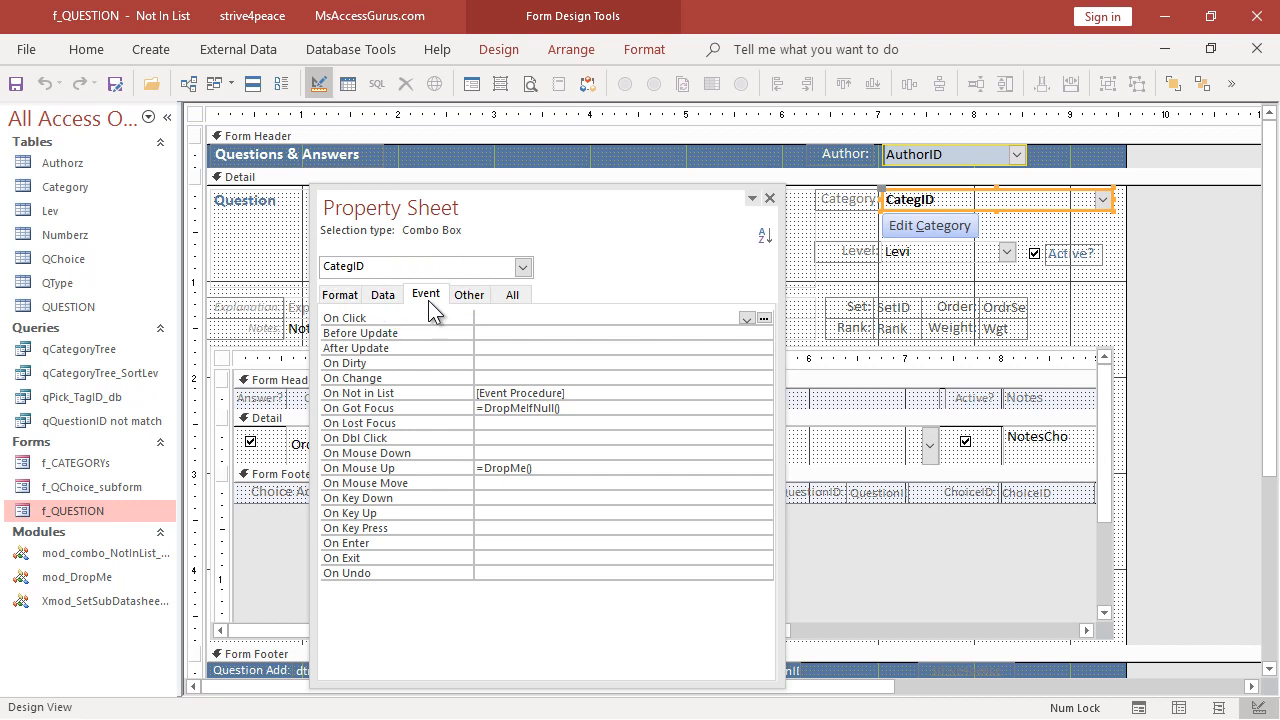
click(585, 393)
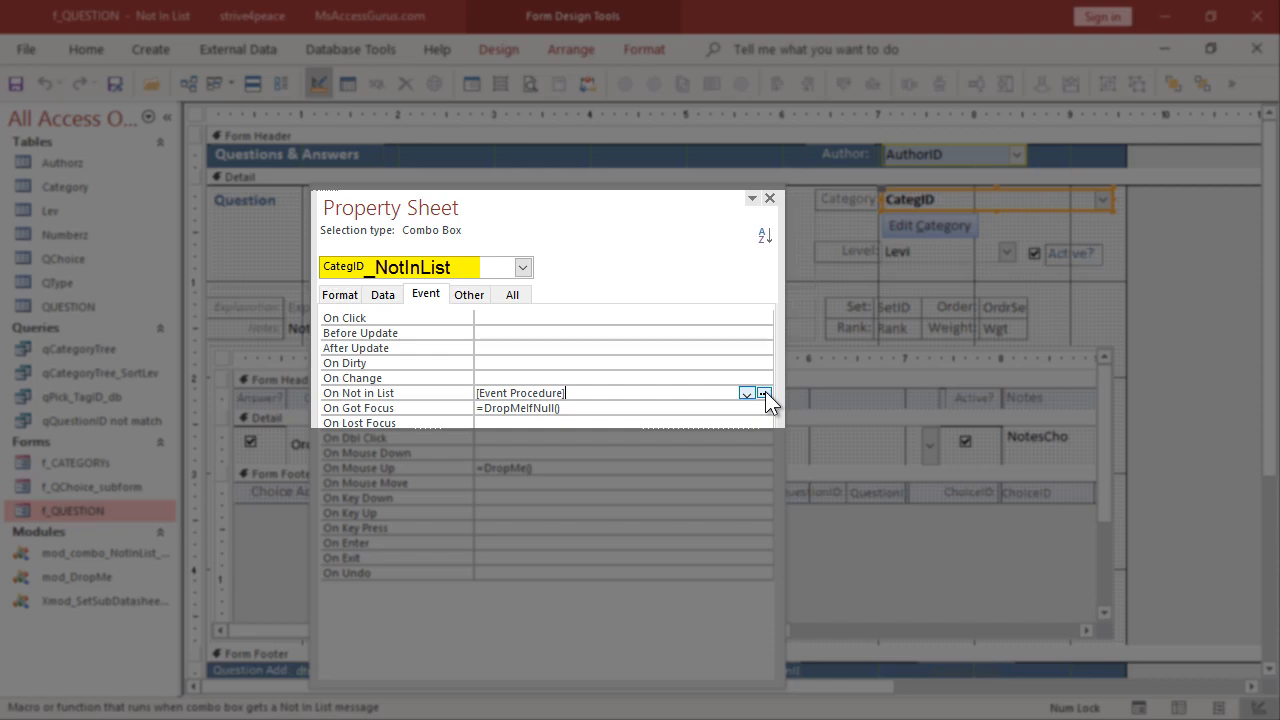
click(765, 394)
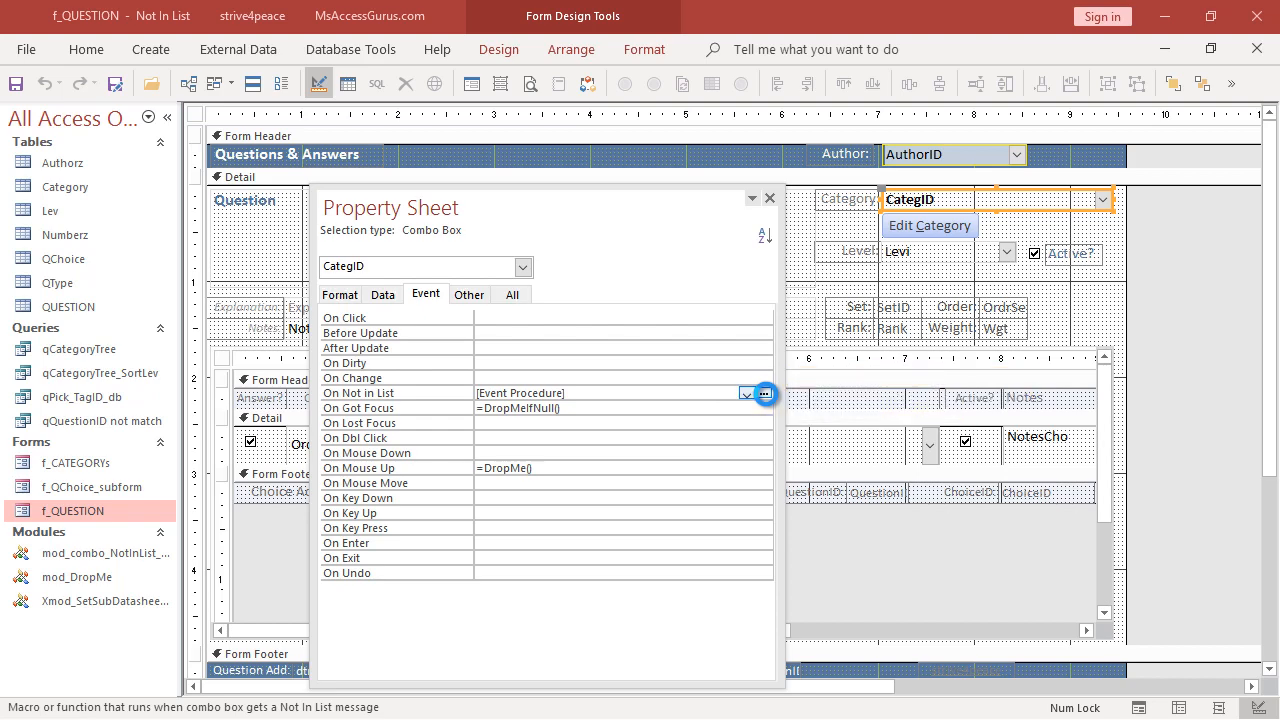
- Reveal the CategID_NotInList procedure in the VBA editor via the On Not in List builder
click(765, 393)
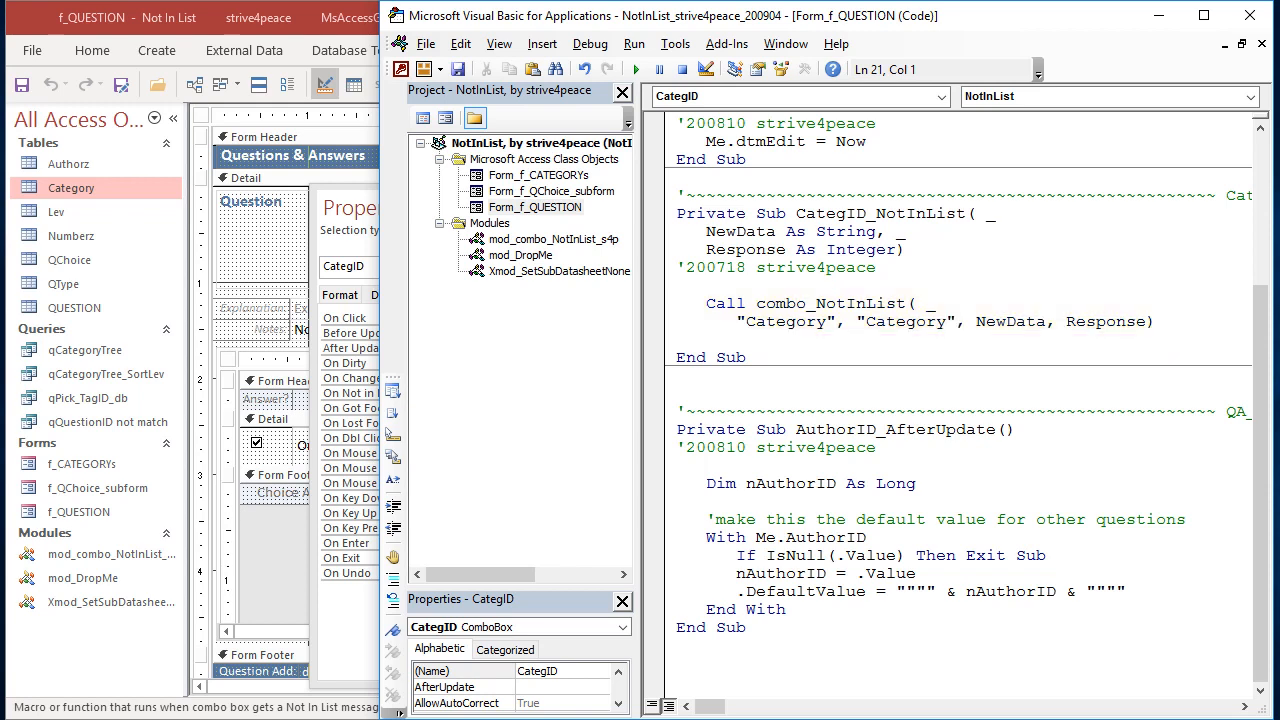
- Jump to the definition of combo_NotInList in mod_combo_NotInList_s4p
right_click(840, 304)
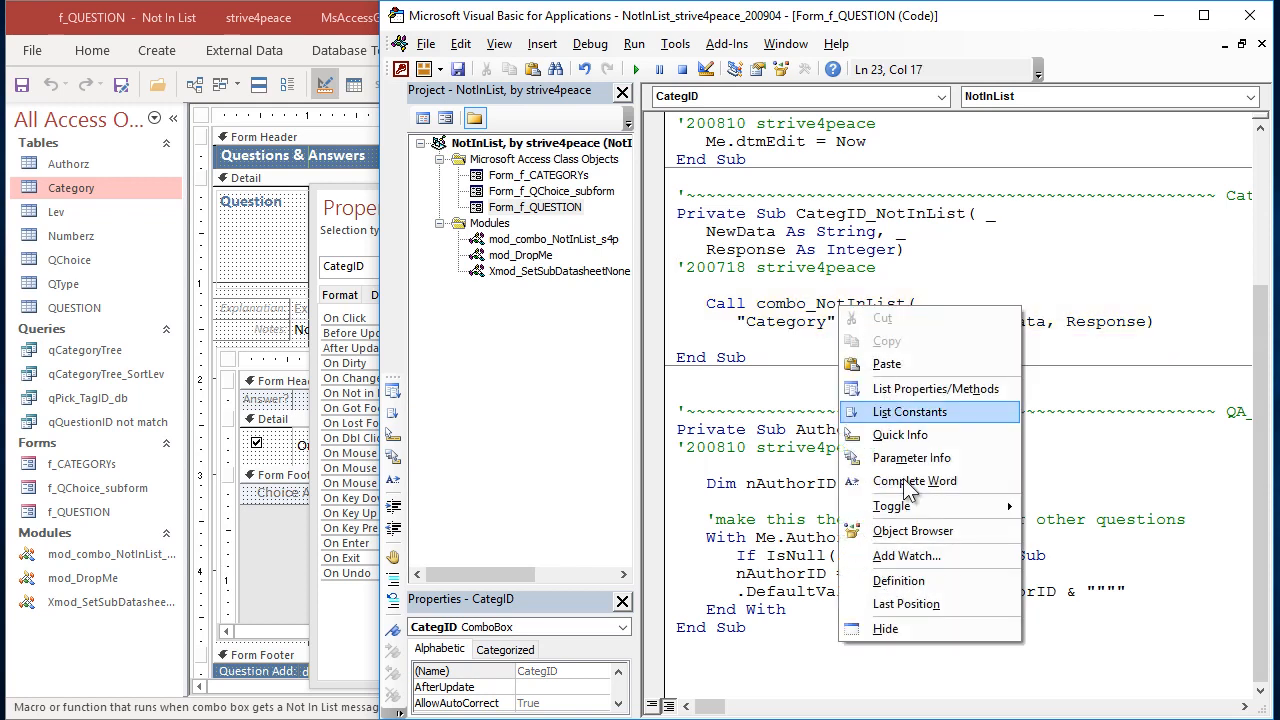
click(899, 581)
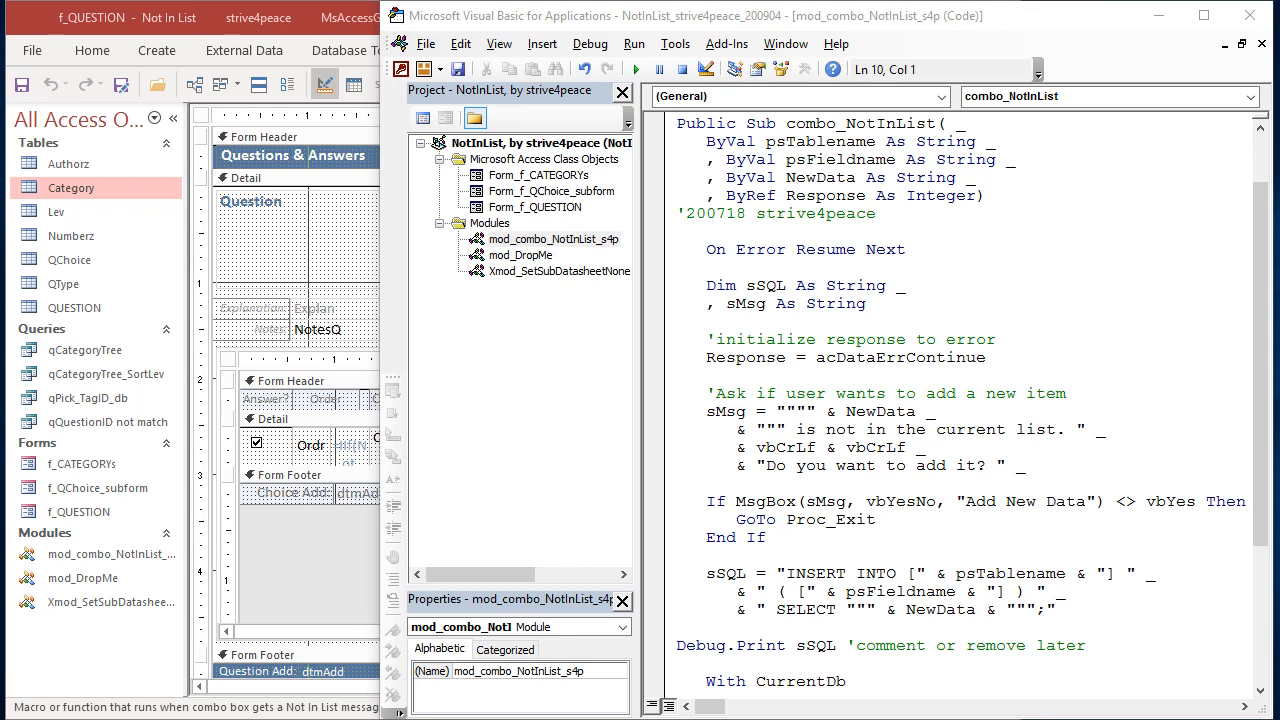
key(ctrl+End)
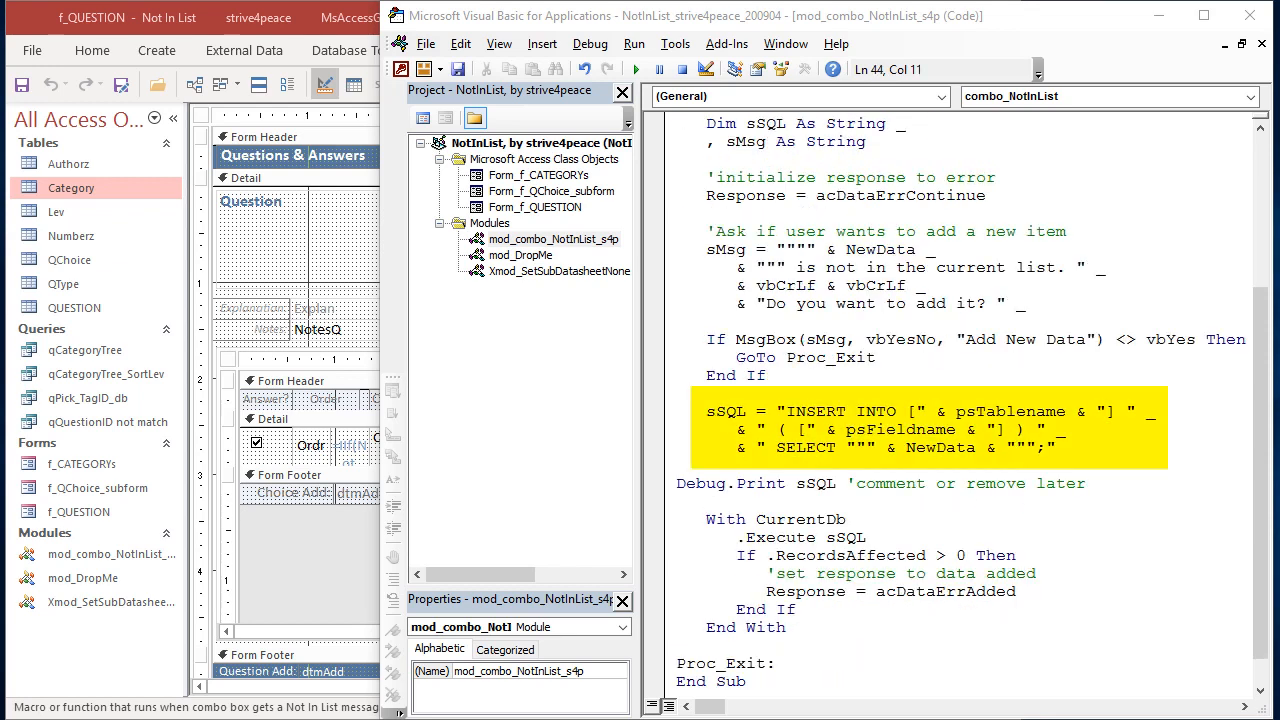